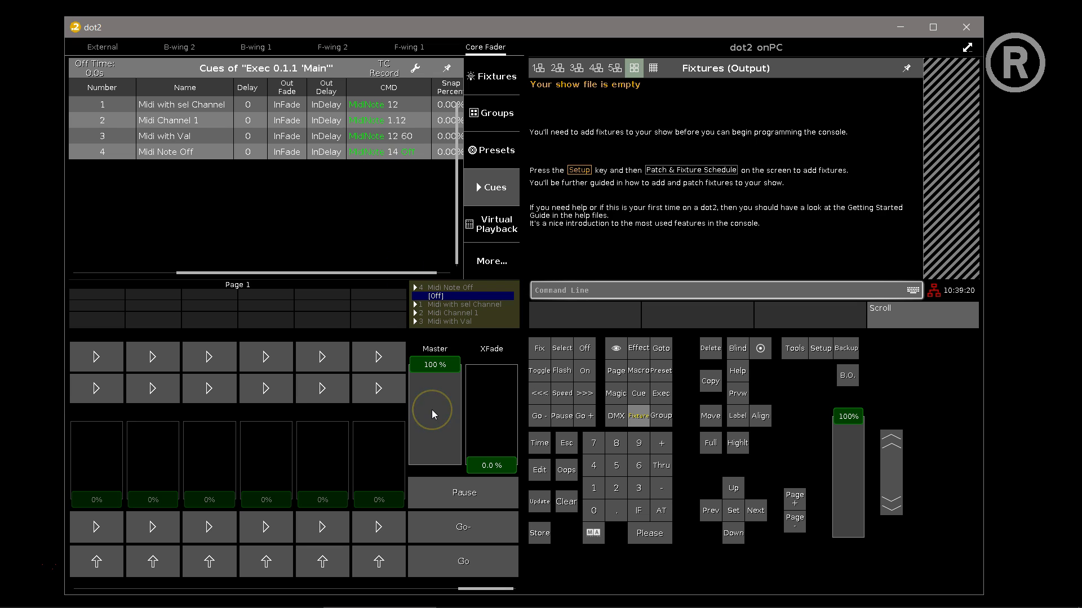
Switch to the browser to view the Wikipedia article on MIDI, and return to dot2 onPC
key(alt+Tab)
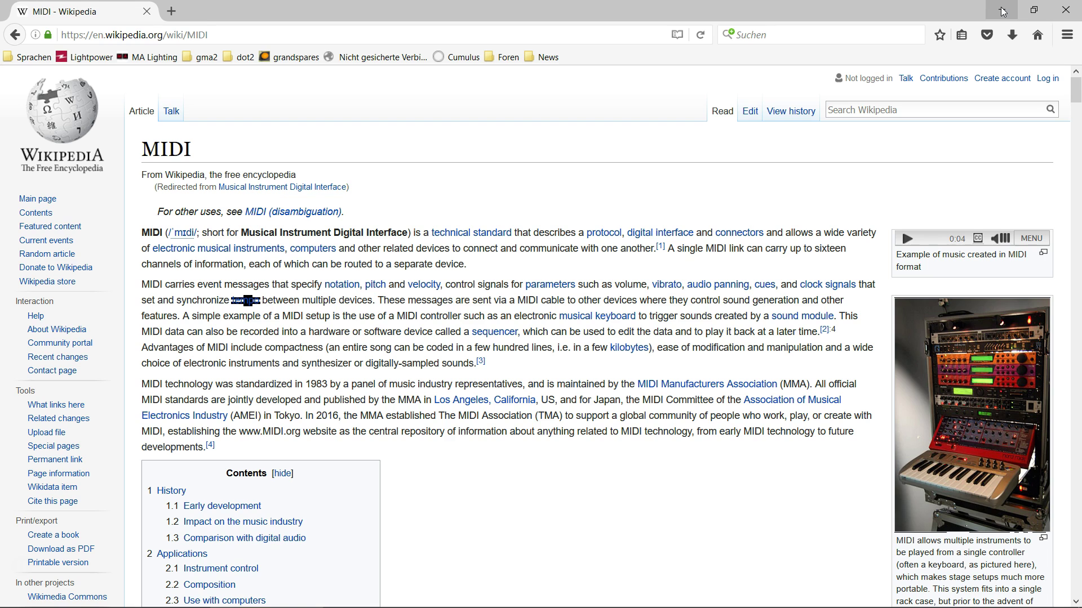
click(1002, 12)
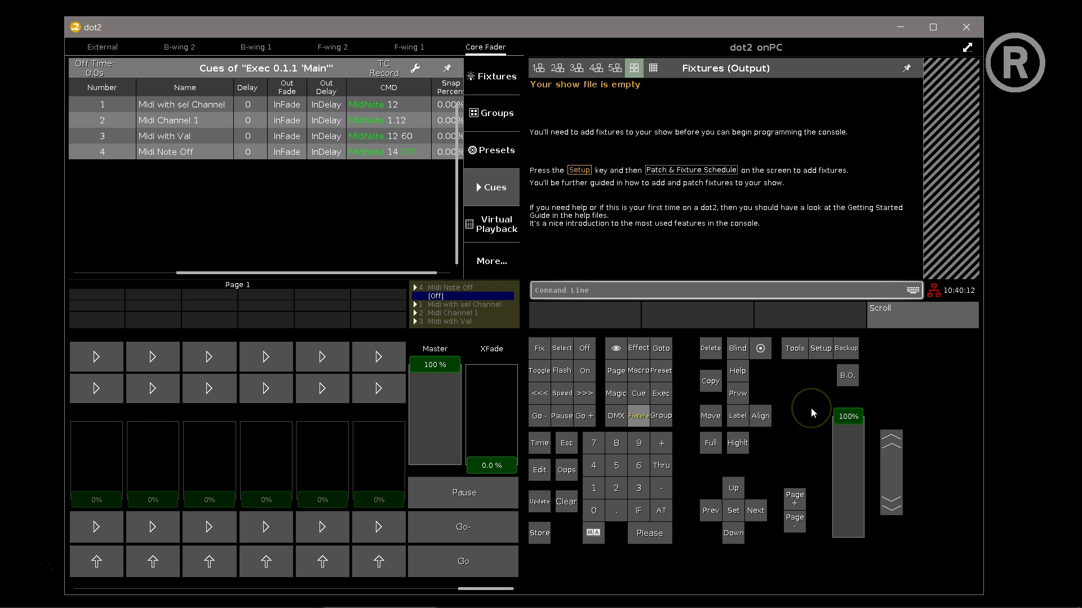
Open the MIDI Monitor and run the cues "Midi with sel Channel" and "Midi Channel 1" on the main executor
click(791, 349)
click(916, 157)
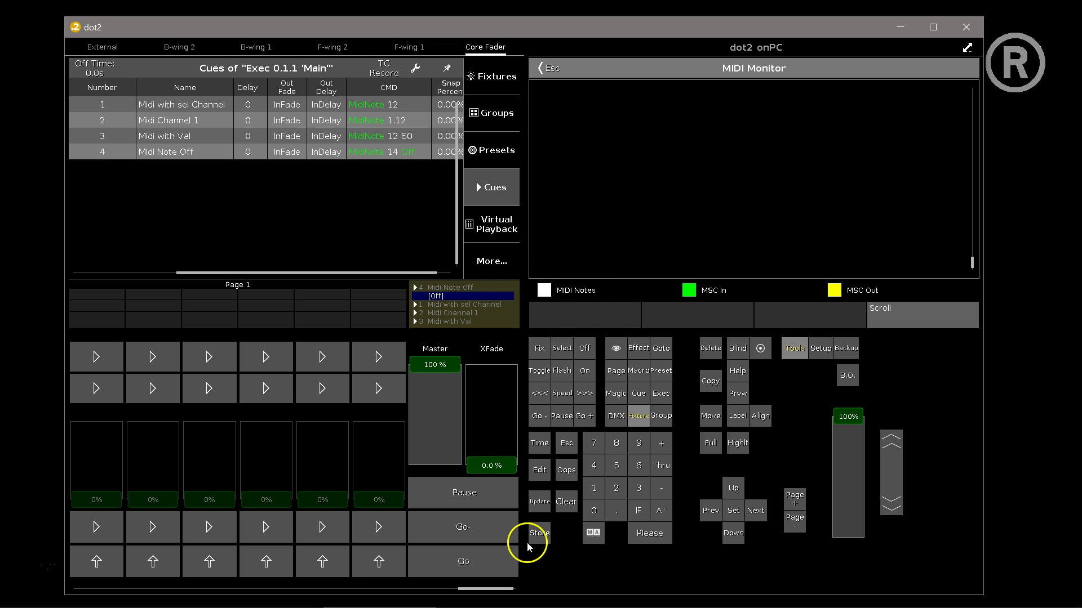
click(479, 559)
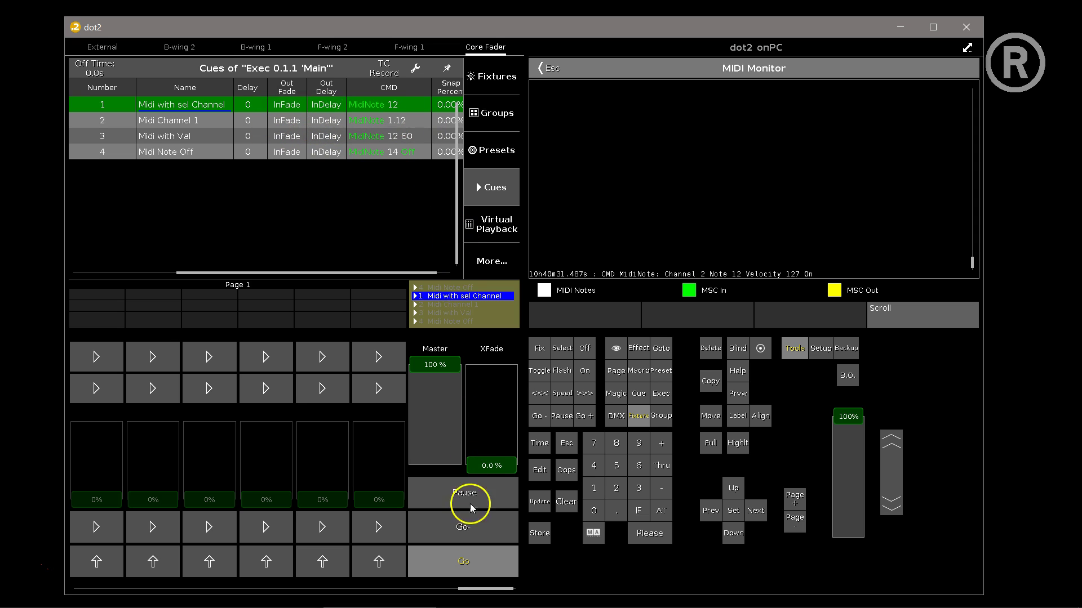
click(465, 559)
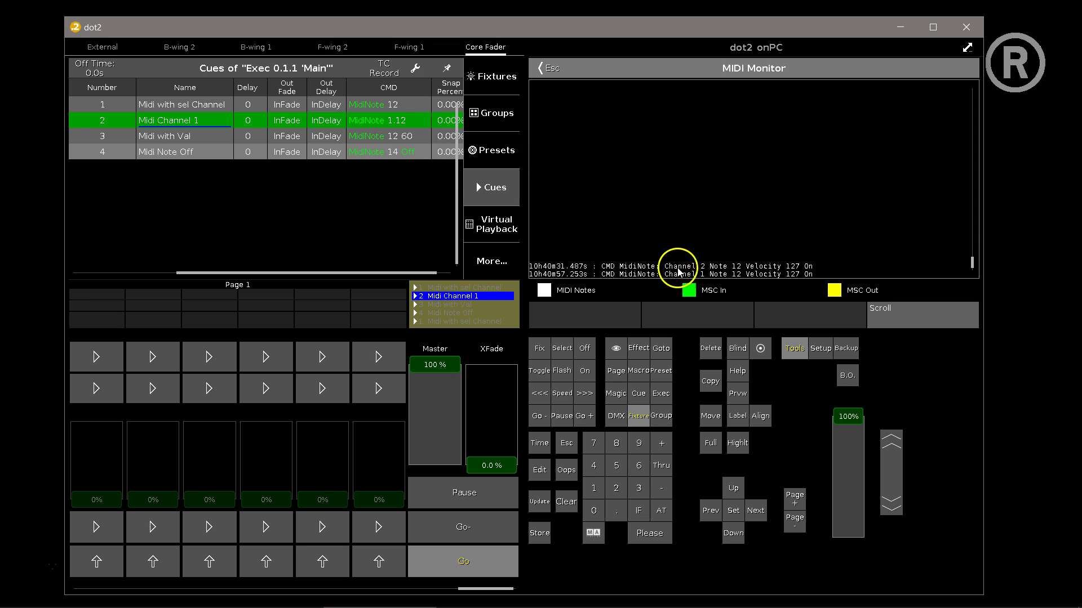
Set the MSC Out channel to 2 in the MIDI Show Control setup
click(793, 349)
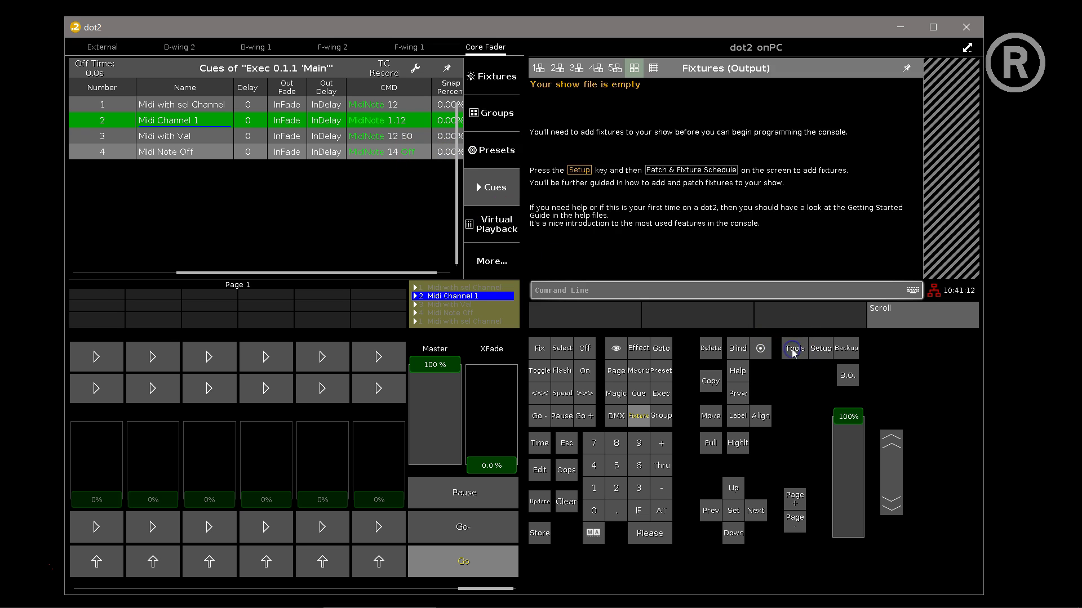
click(821, 348)
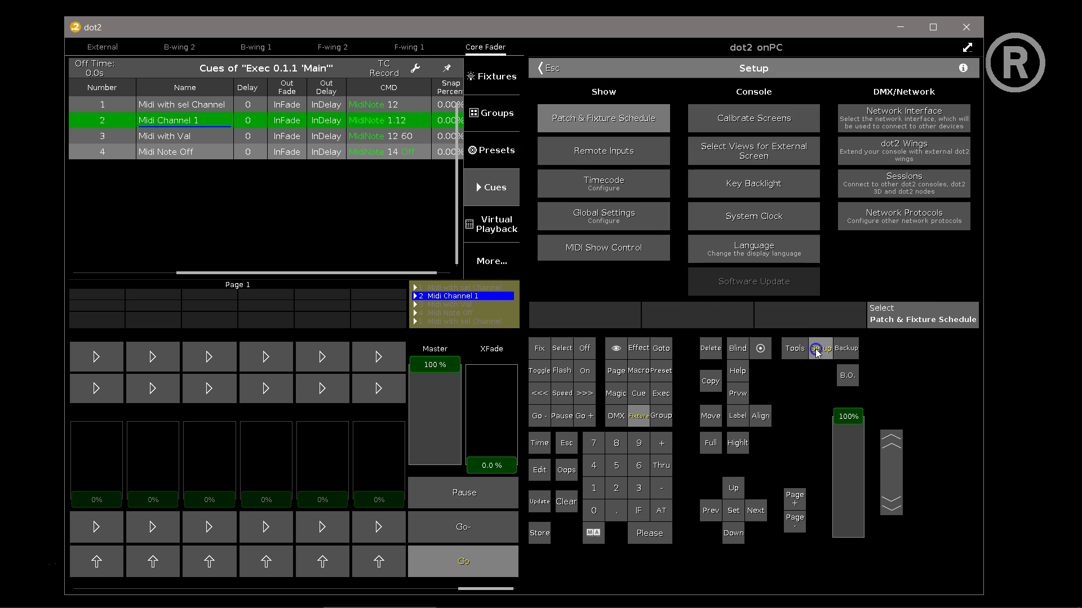
click(603, 248)
text(2)
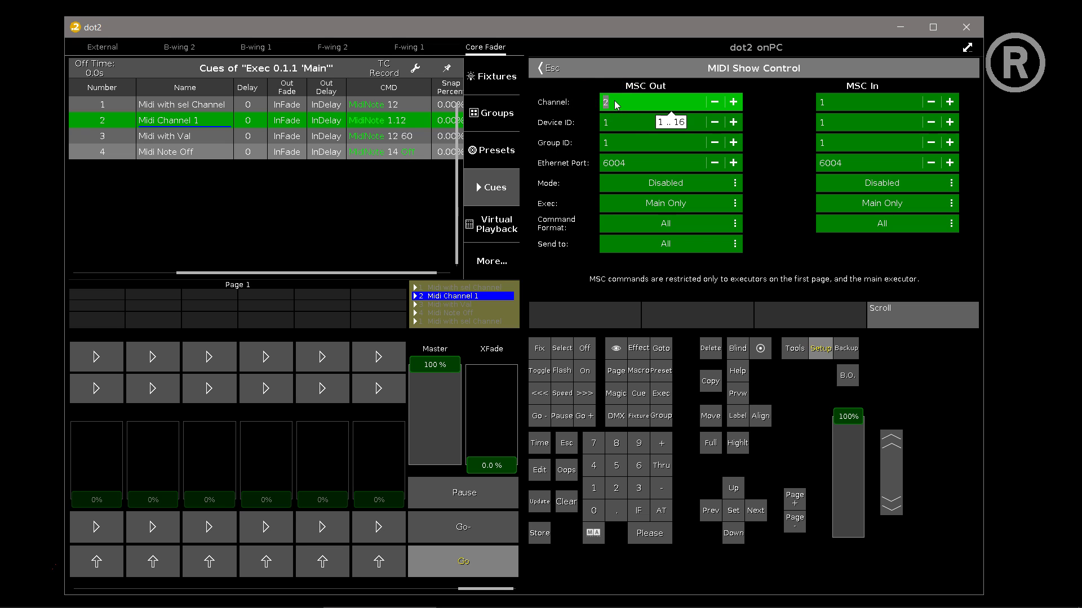
click(550, 68)
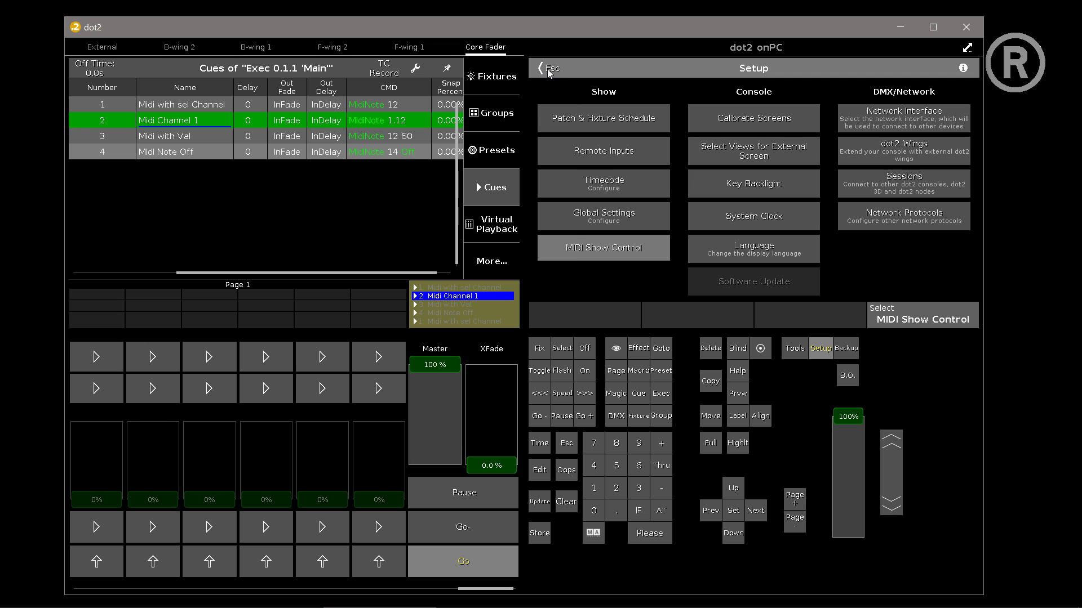
Recheck the MSC Out channel in the MIDI Show Control settings and leave the setup
click(589, 256)
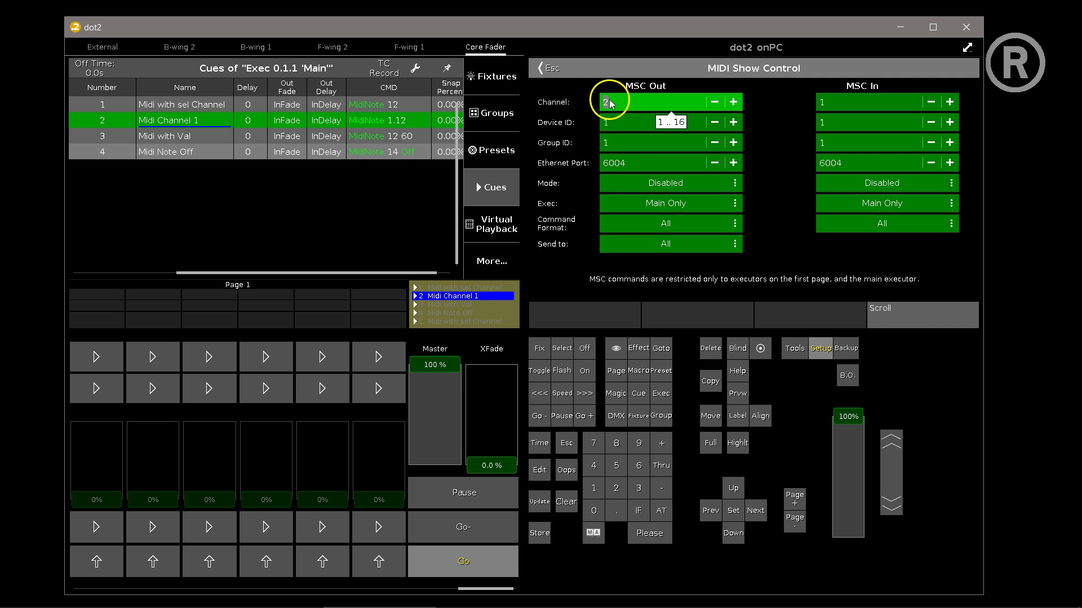
click(550, 68)
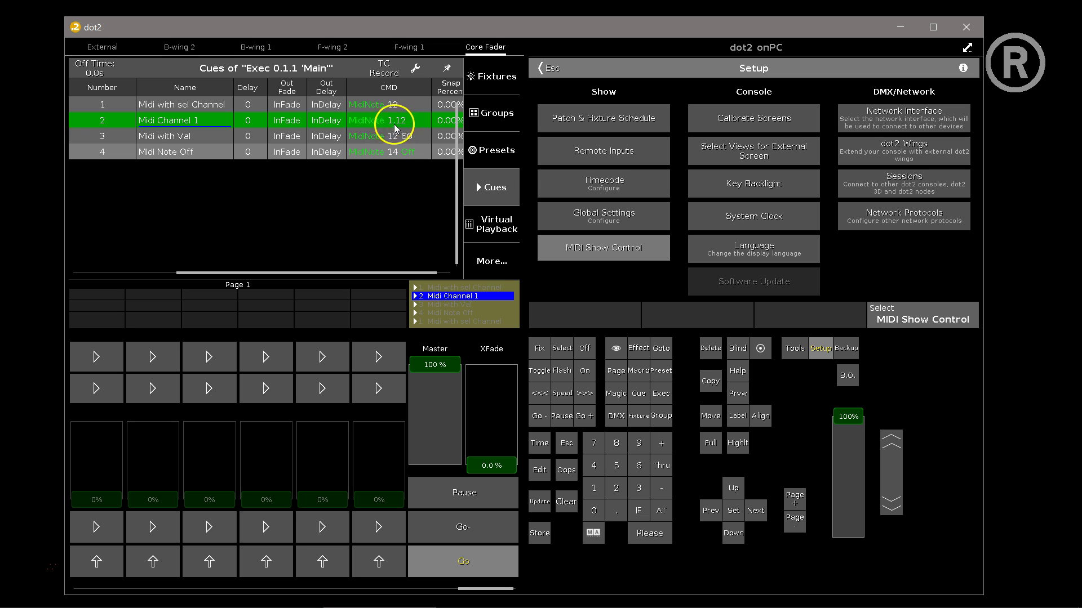
click(548, 70)
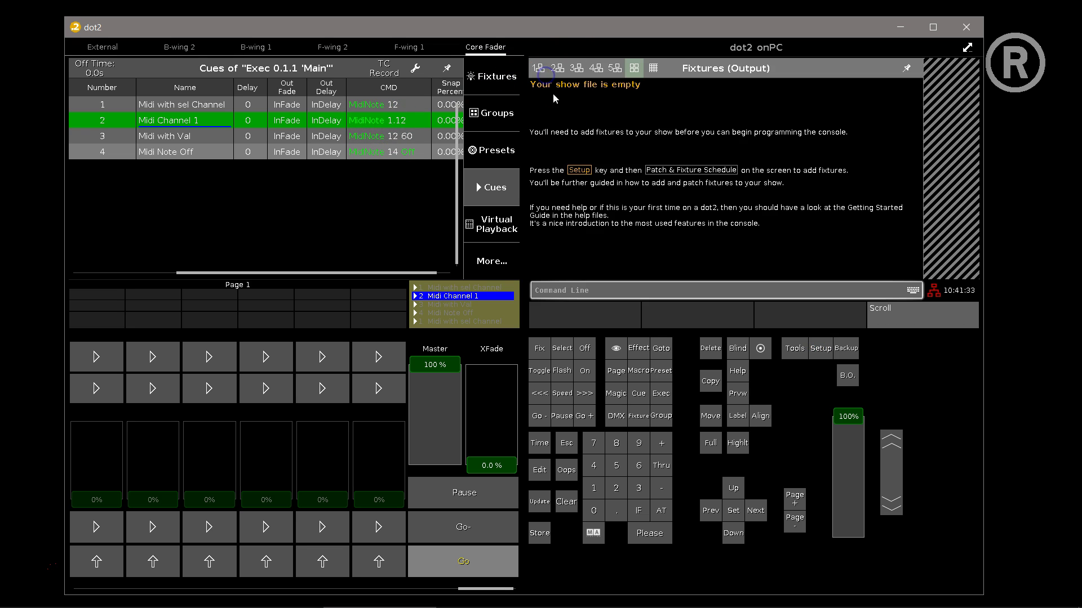
Return to the MIDI Monitor and run the cues "Midi with Val" and "Midi Note Off" on the main executor
click(791, 347)
click(930, 145)
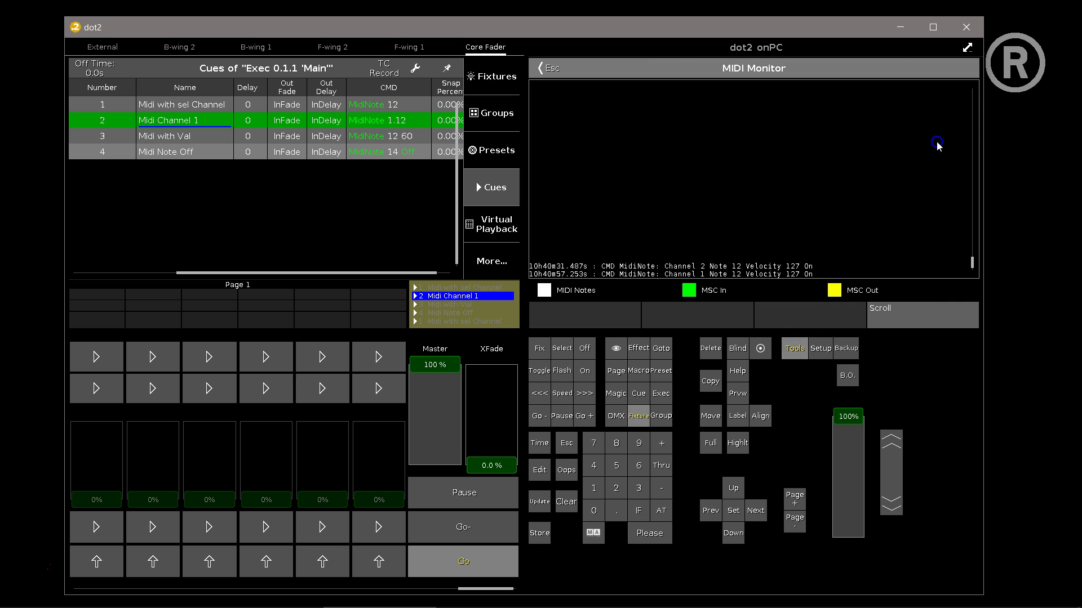
click(444, 559)
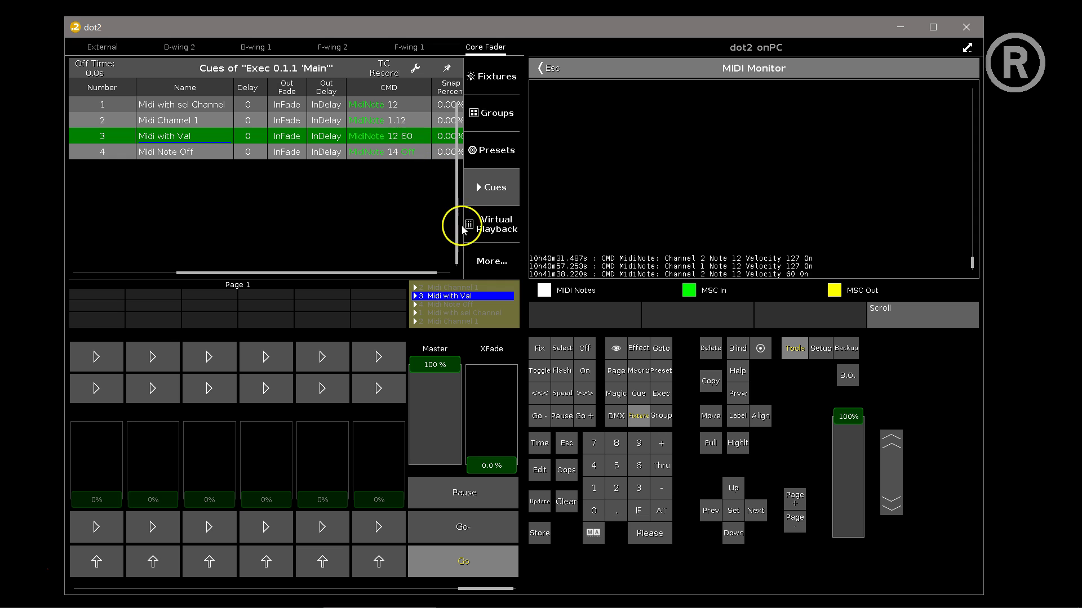
click(457, 565)
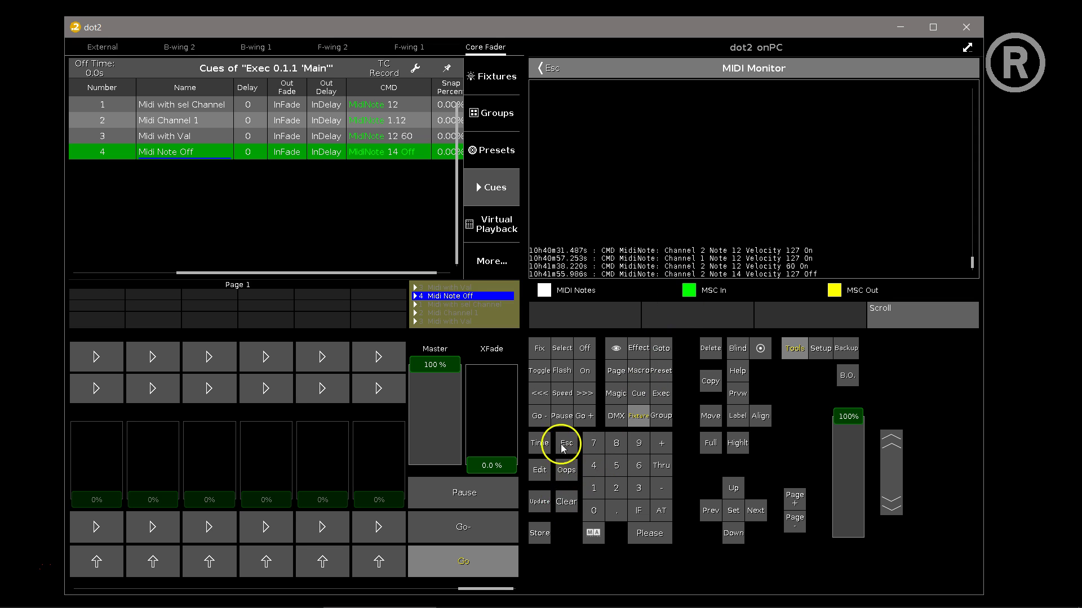
Store an empty cue on executor 1.102, the fifth executor button in the upper row, and open its cue list
click(544, 539)
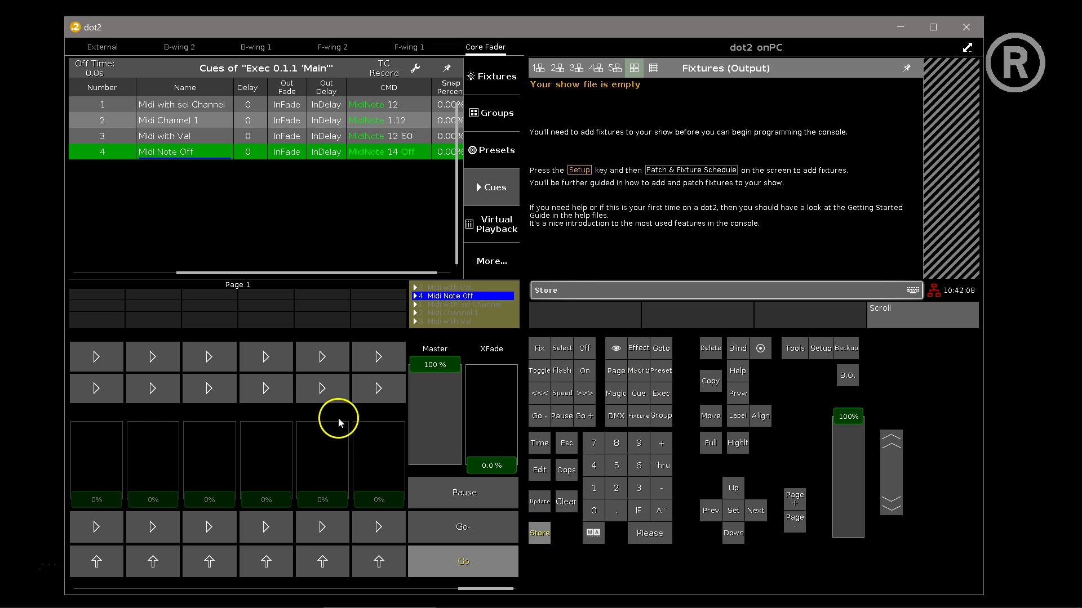
click(308, 369)
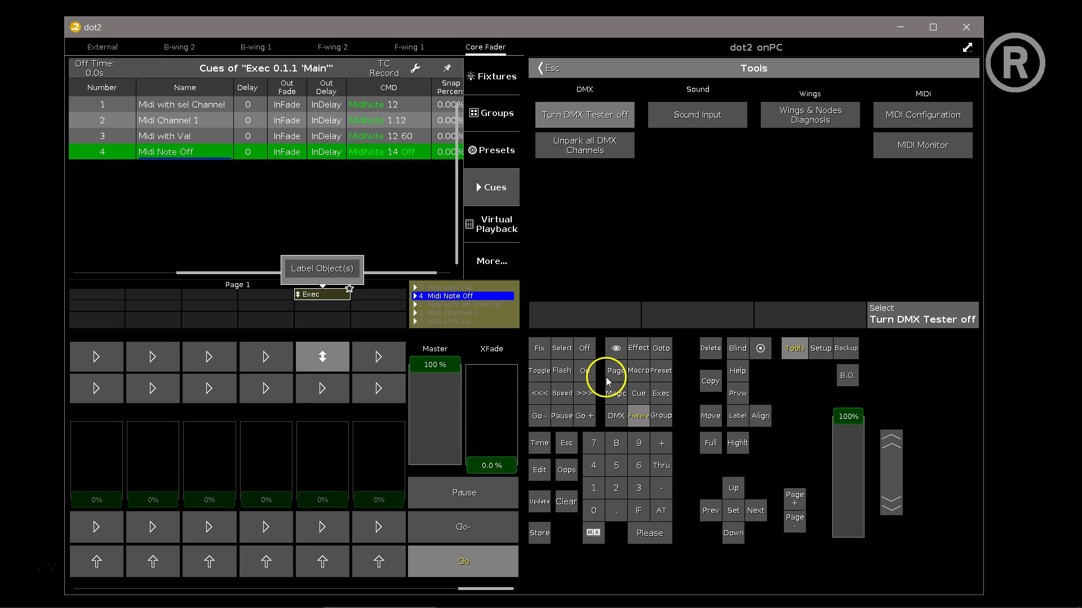
click(620, 348)
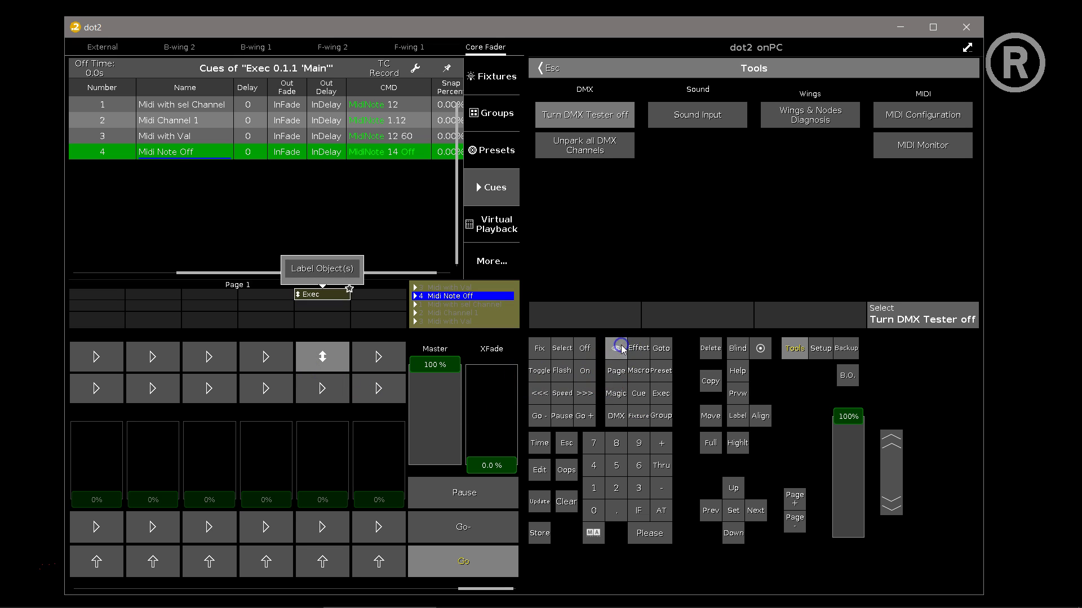
click(318, 355)
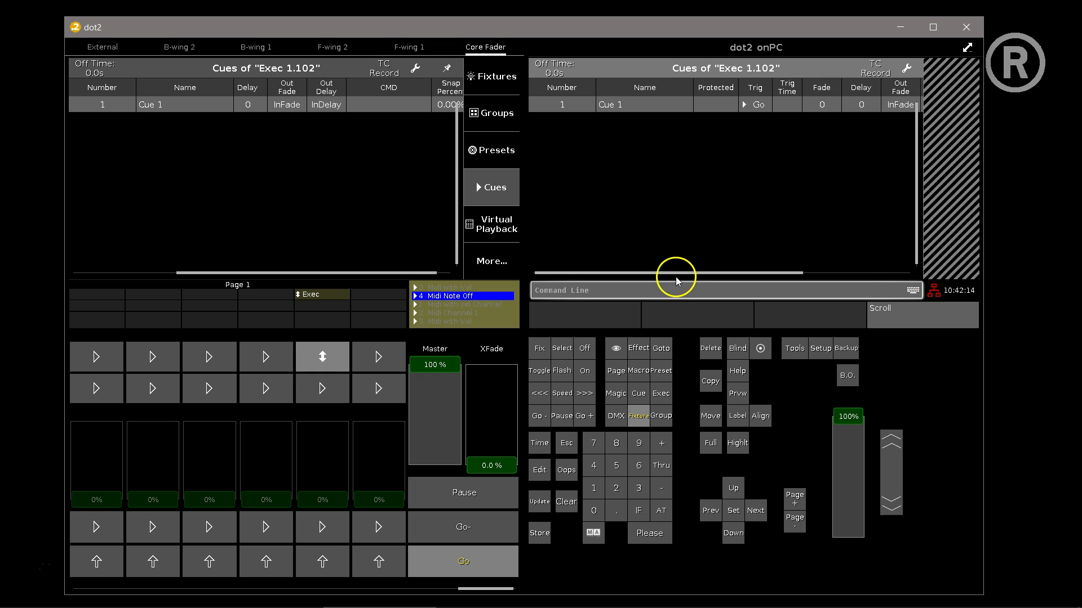
Set the CMD of Cue 1 on executor 1.102 to "MidiNote 2 55" and close the cue list
drag(675, 275, 904, 273)
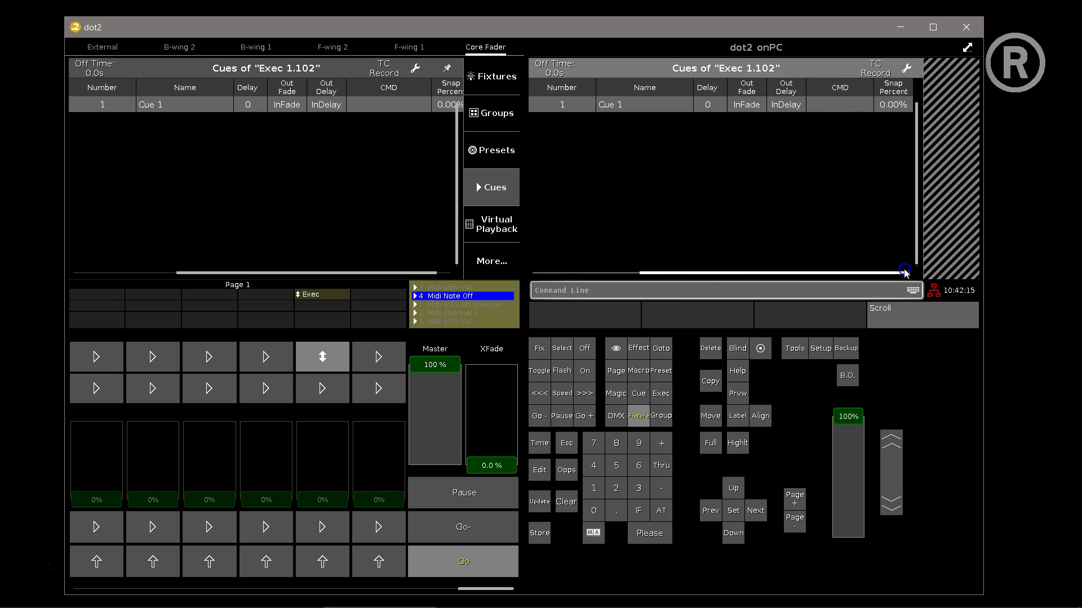
click(838, 110)
click(838, 110)
text(Mdi)
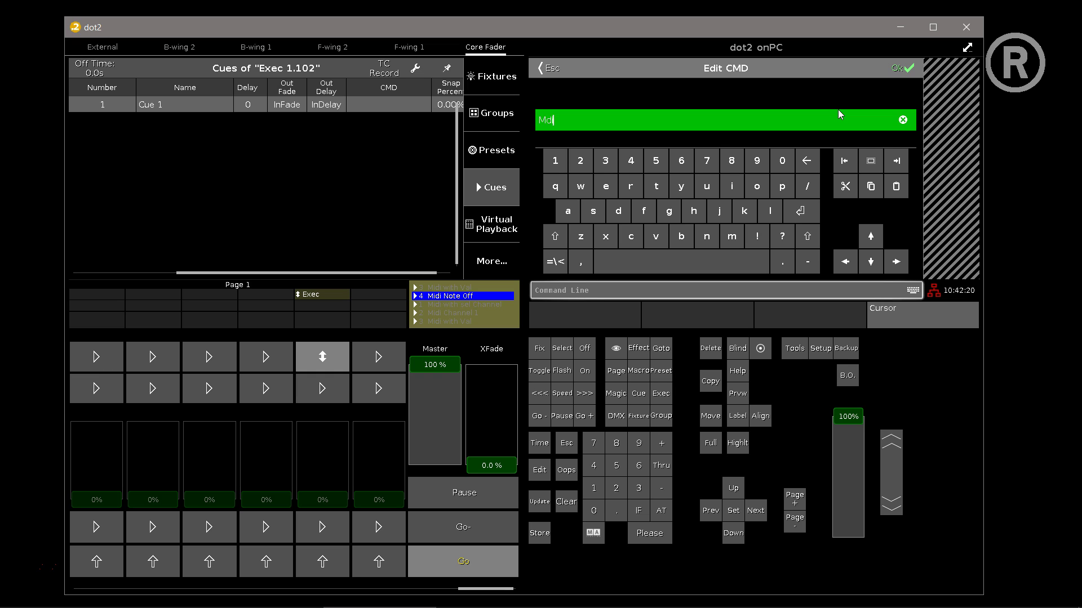
text(idinote 2 55)
key(Return)
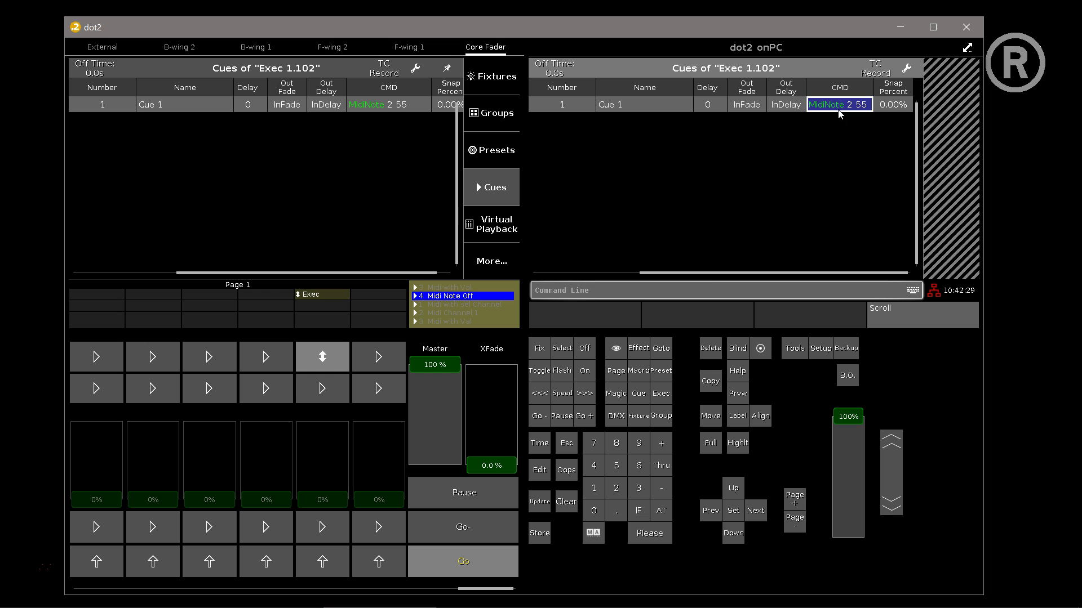
click(565, 443)
Run the cue on executor 1.102 and inspect its output in the MIDI Monitor
click(335, 371)
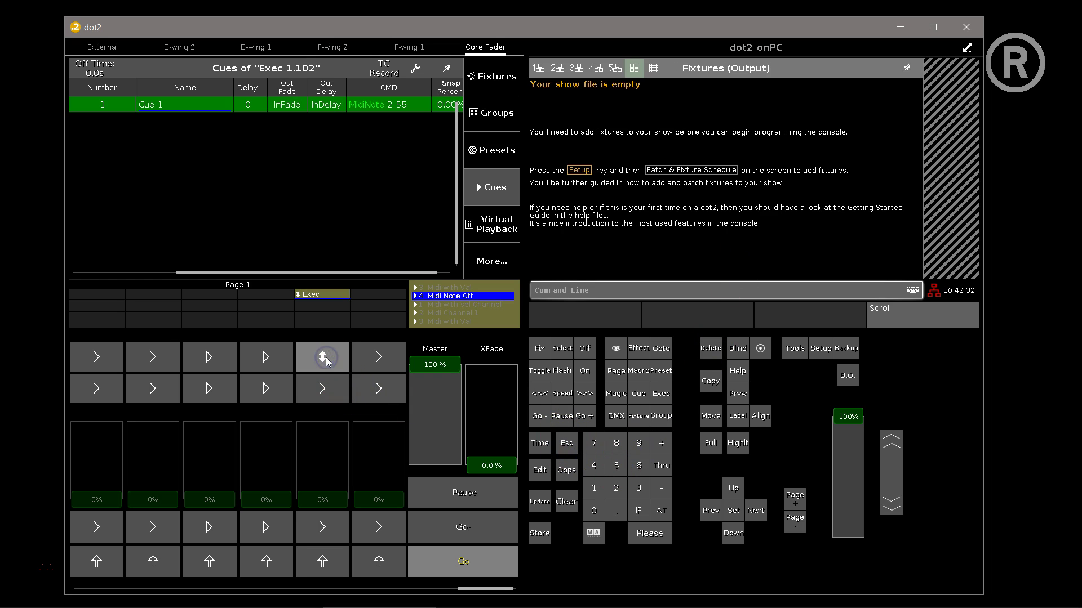
click(794, 348)
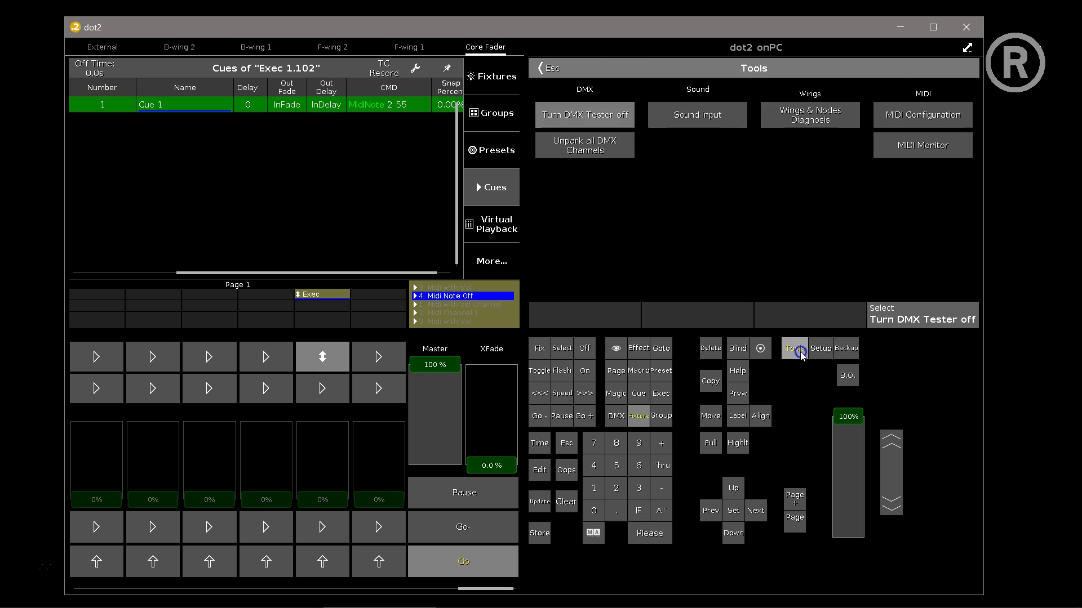
click(932, 138)
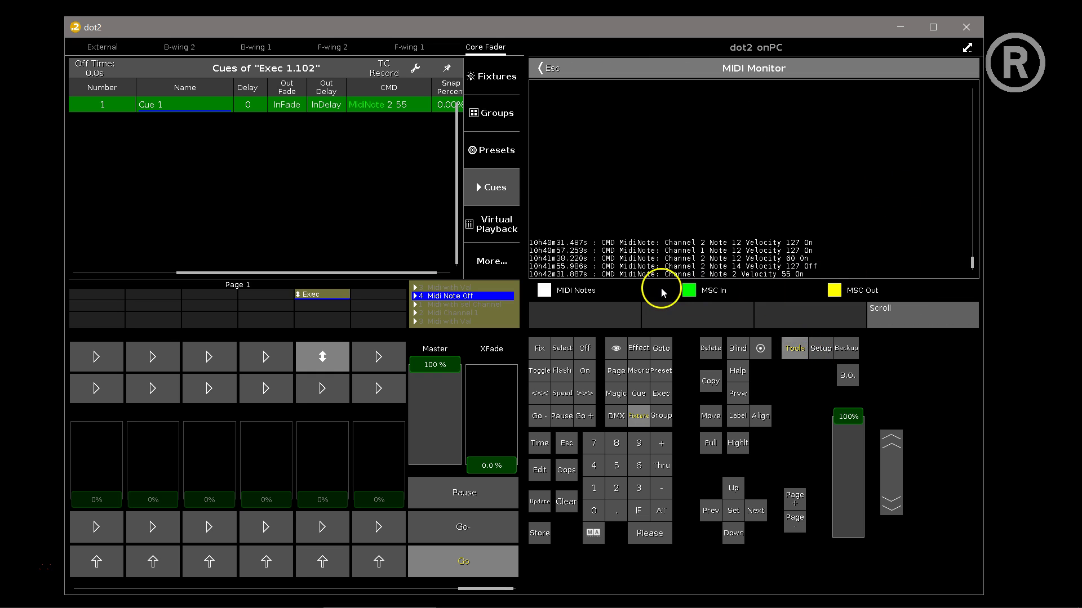